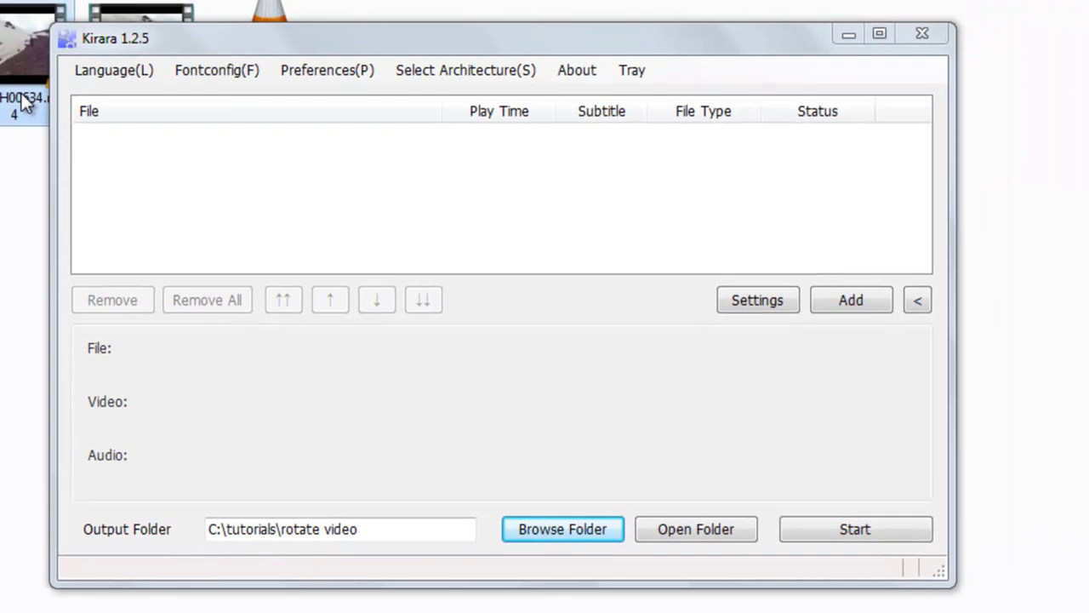
Step: Add [KIM4H00634.mp4 to the conversion list and set its output to MP4 format with Direct Stream Copy as the audio codec
drag(26, 2, 133, 81)
drag(107, 176, 141, 193)
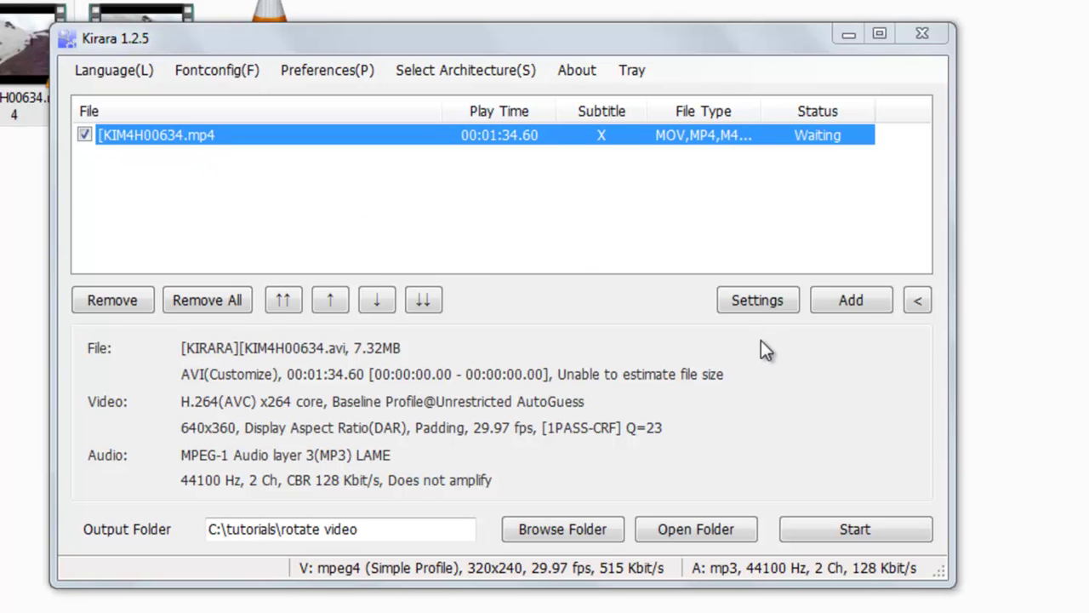
click(740, 305)
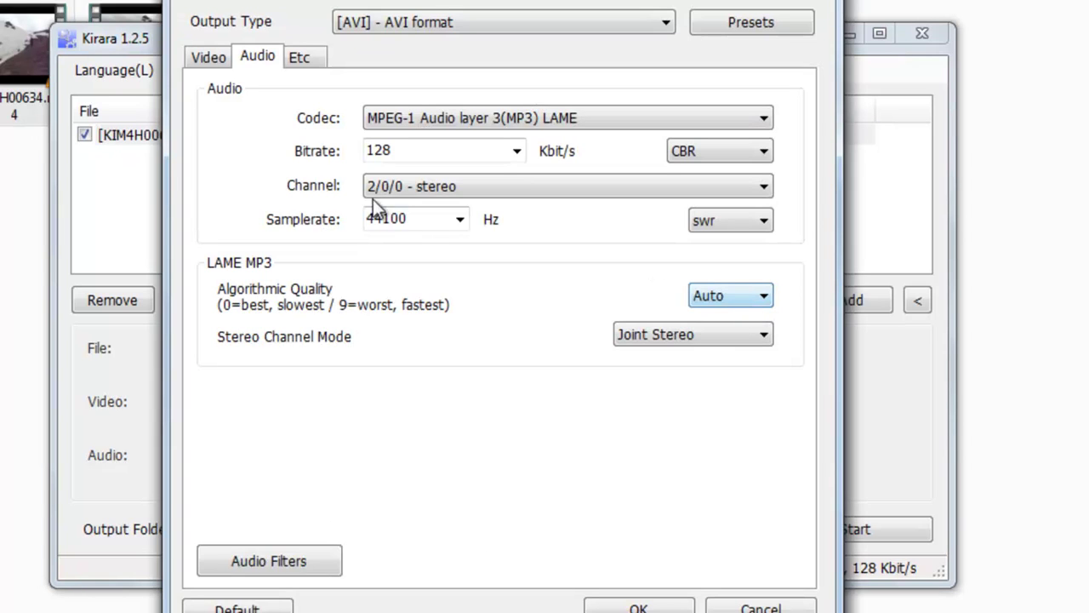
click(490, 26)
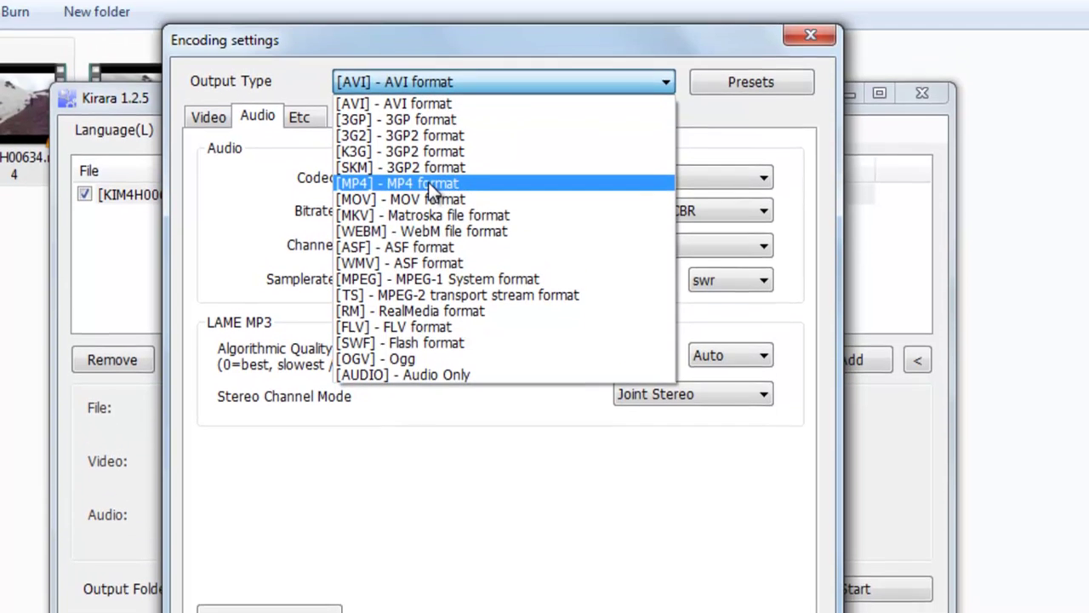
click(428, 123)
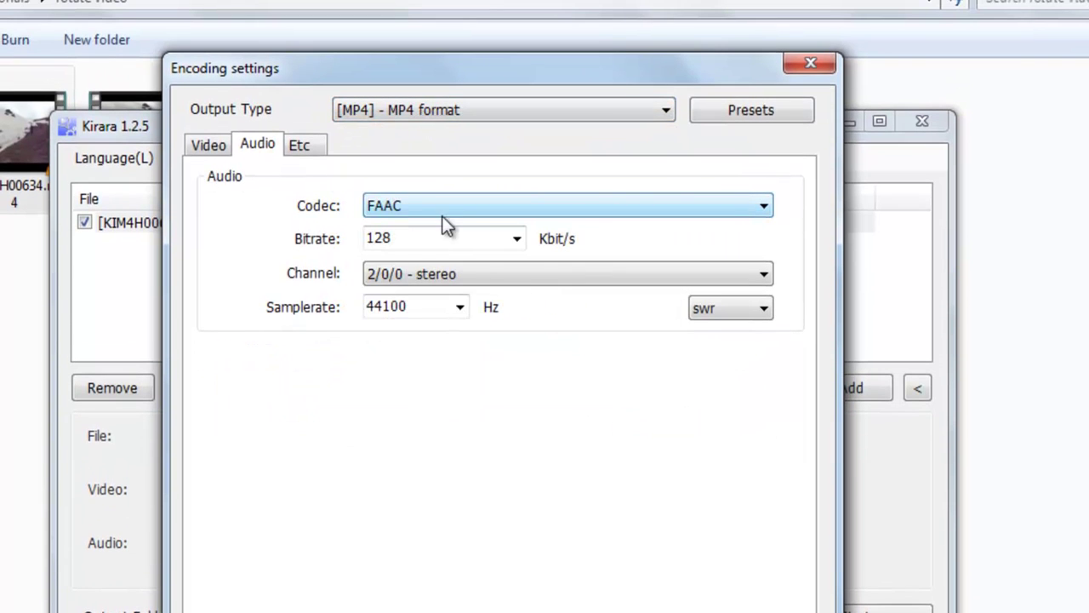
click(443, 213)
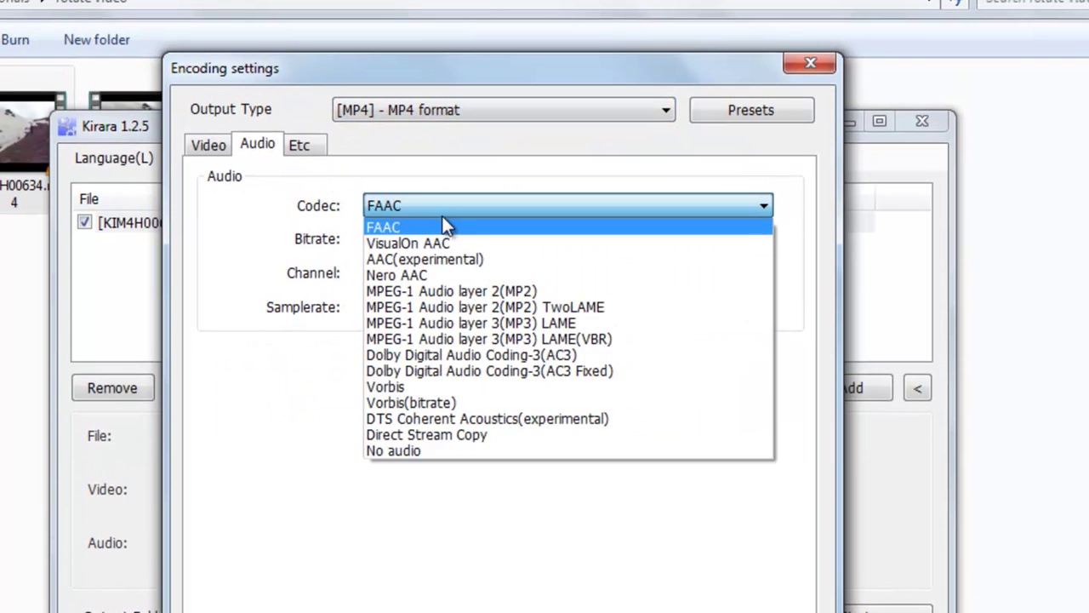
click(417, 434)
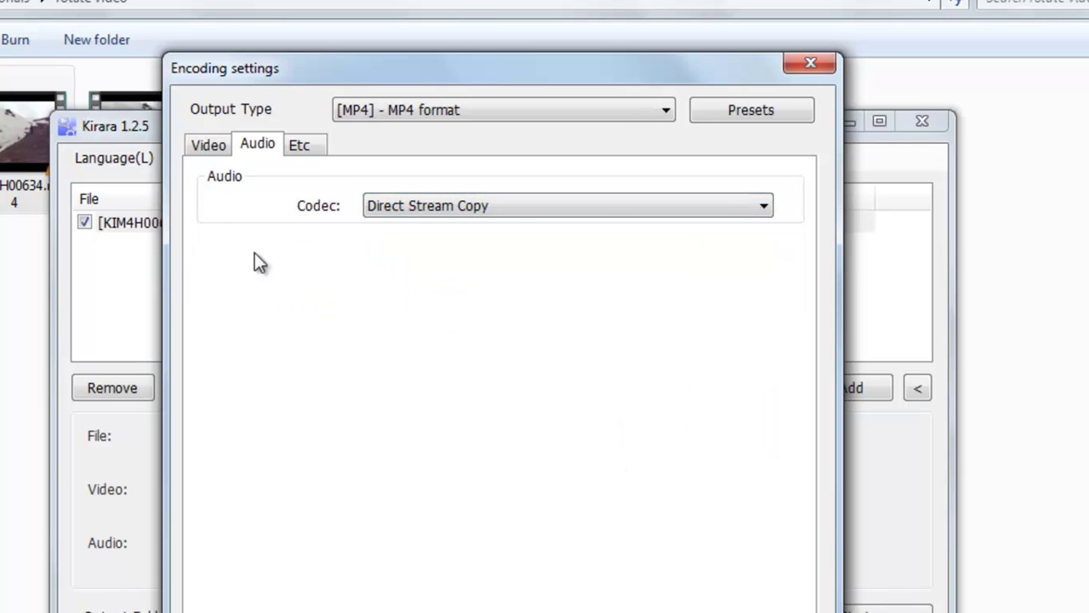
Step: Set the video filters to rotate the picture left and start the MP4 conversion
click(213, 146)
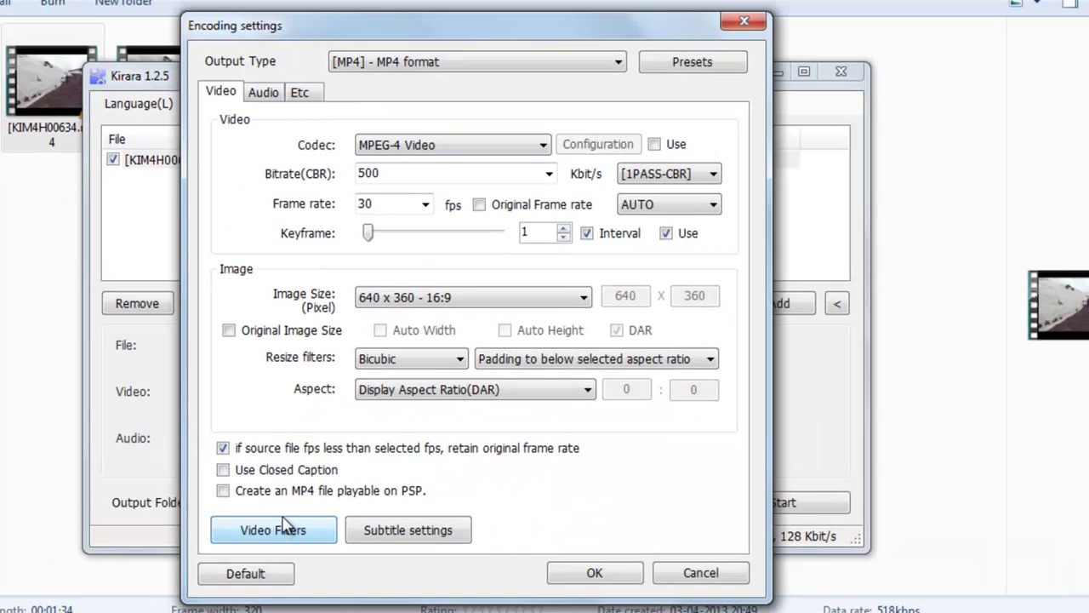
click(290, 526)
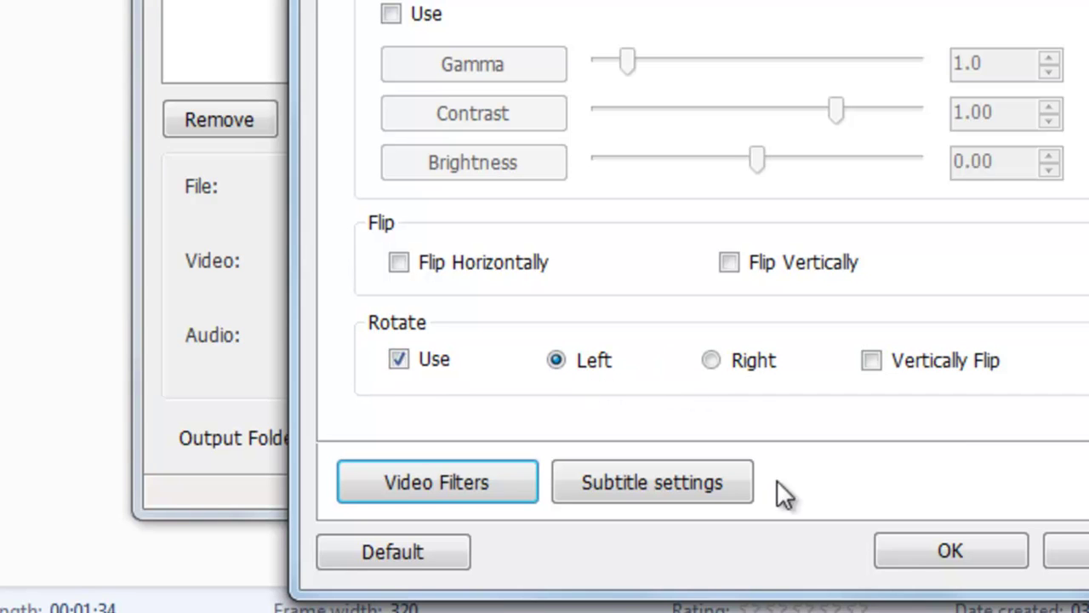
click(904, 558)
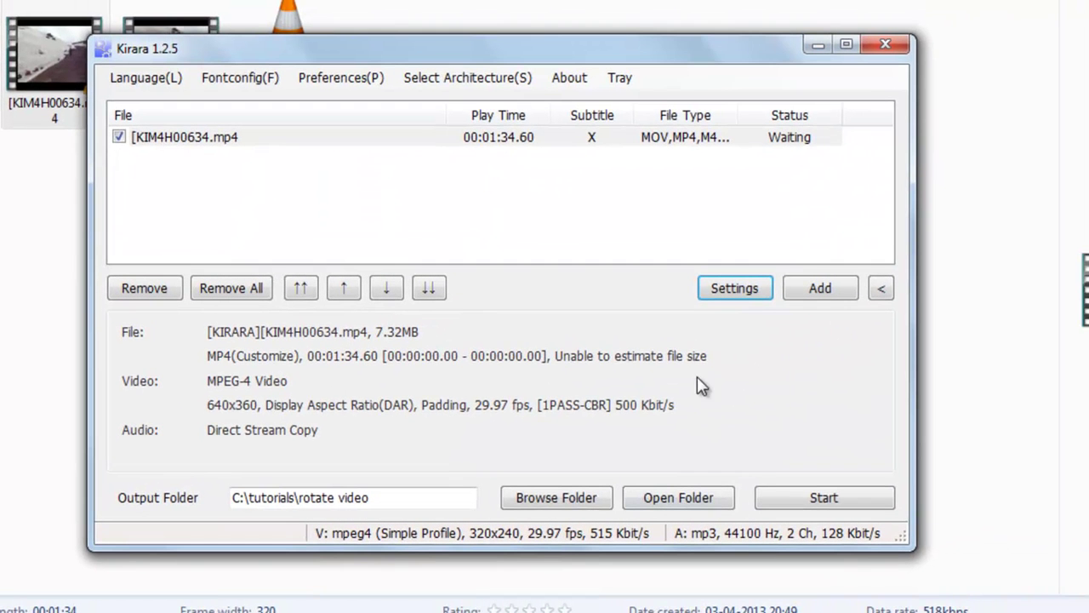
click(787, 502)
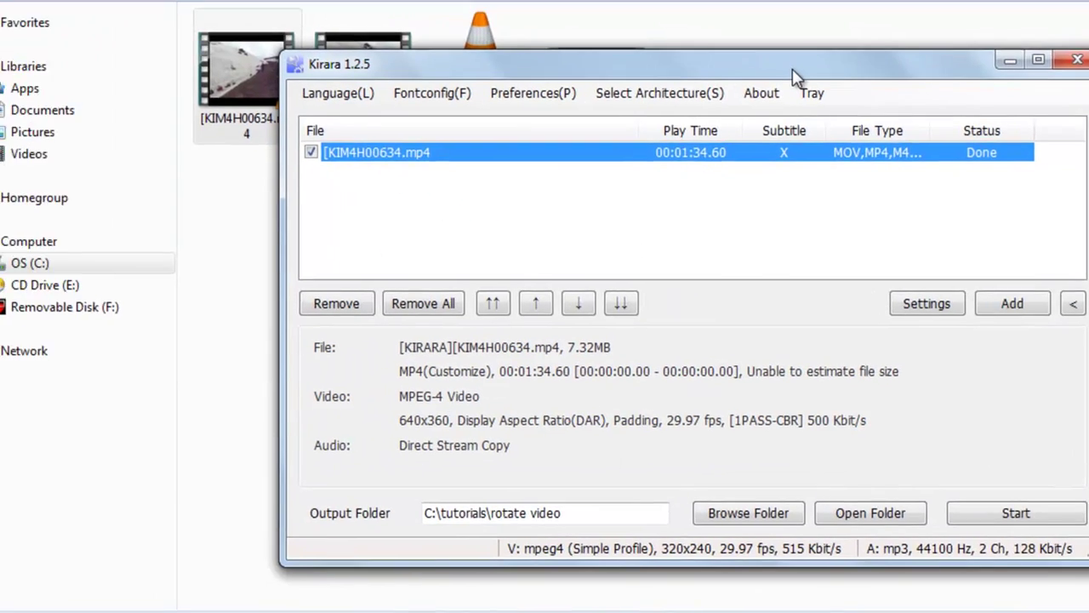
Step: Play the original [KIM4H00634.mp4 and the converted [KIRARA][KIM4H00634.mp4 in VLC media player to compare their orientation
drag(600, 53, 675, 279)
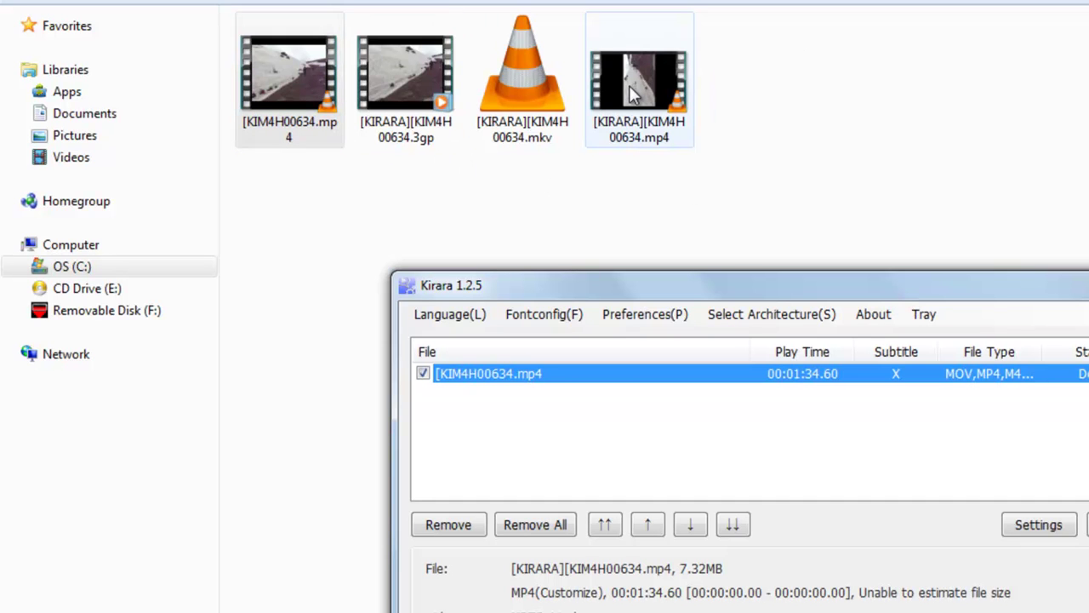
double_click(300, 59)
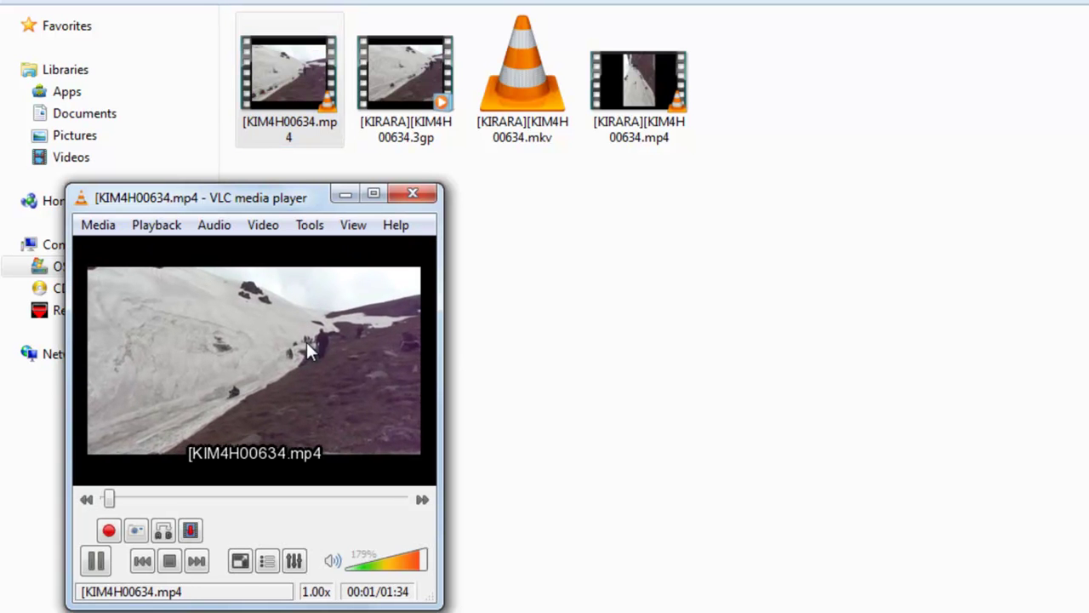
click(415, 195)
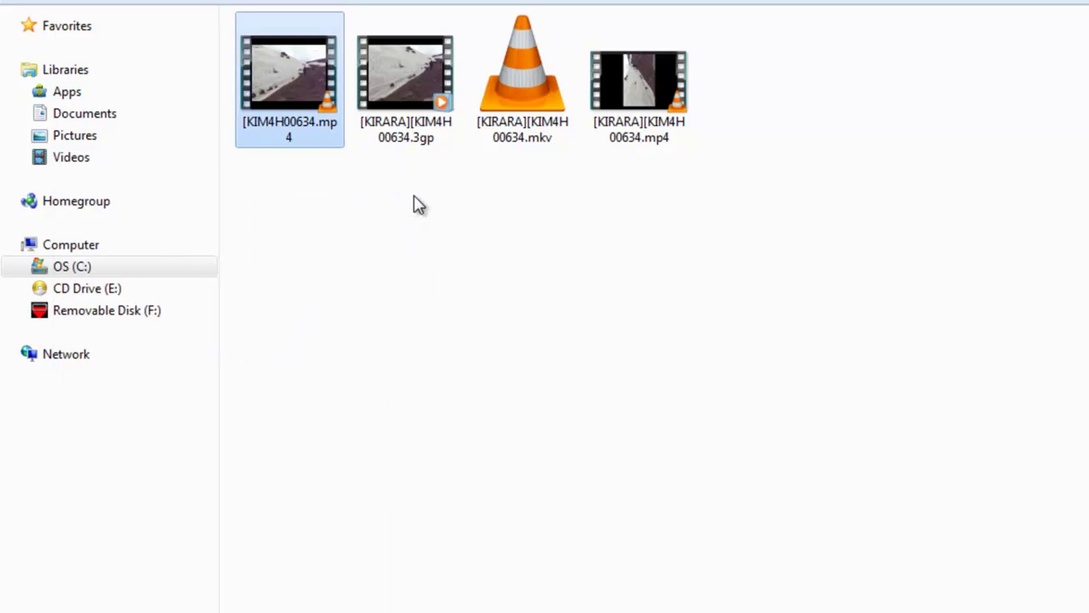
double_click(666, 92)
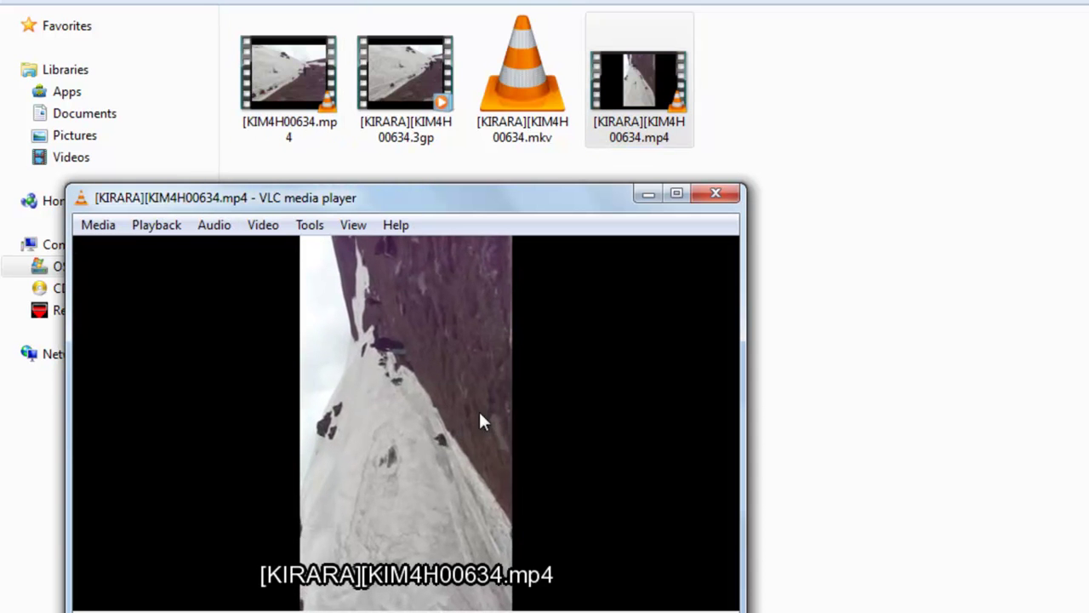
click(724, 199)
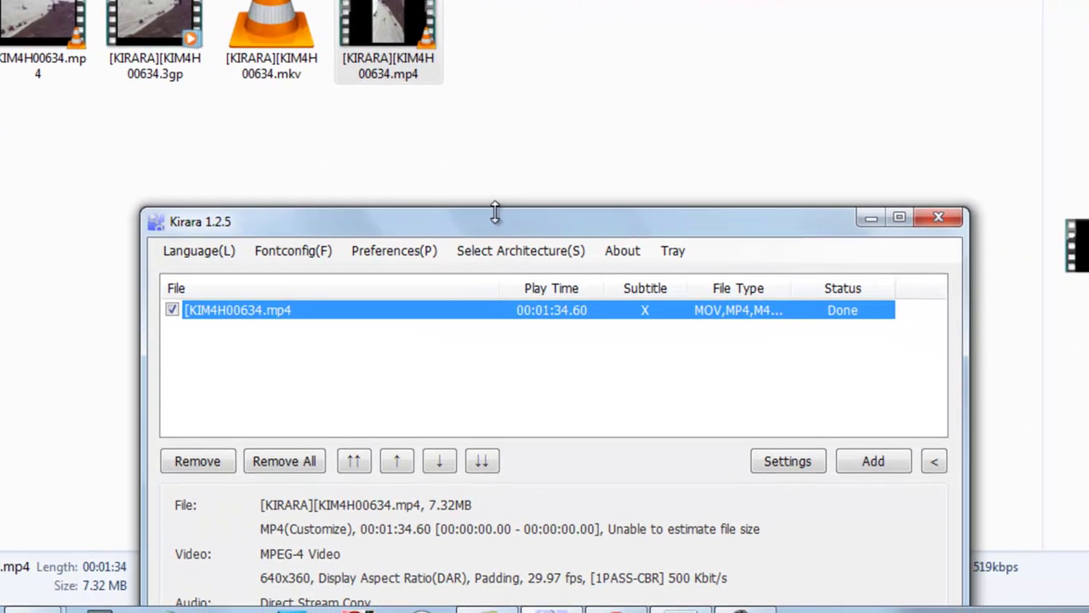
Step: Remove the finished MP4 from Kirara's conversion list and add [KIRARA][KIM4H00634.3gp in its place
drag(493, 225, 523, 26)
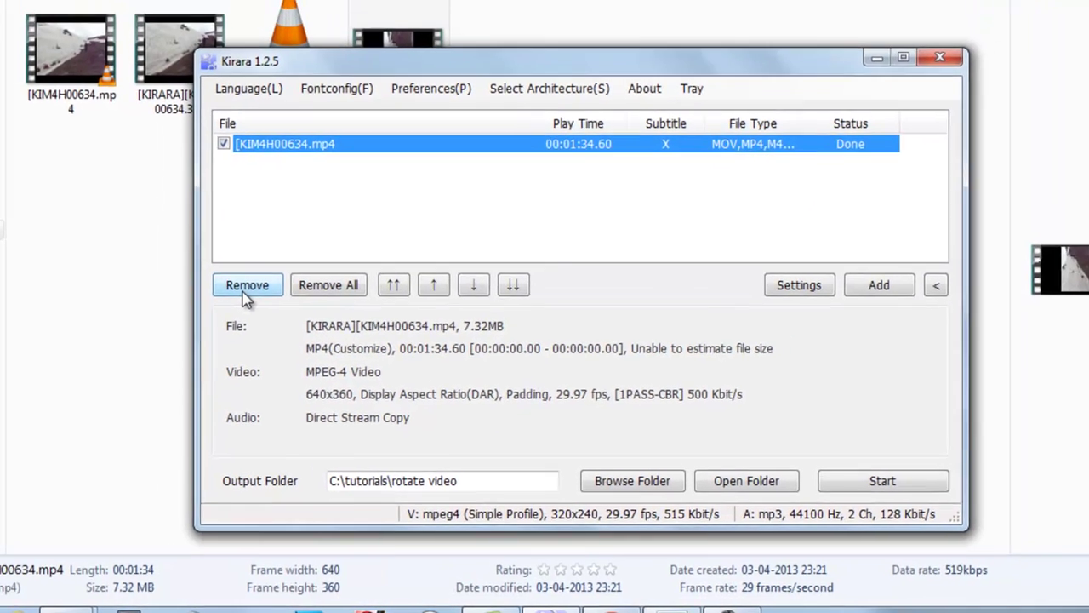
click(226, 263)
drag(180, 100, 264, 195)
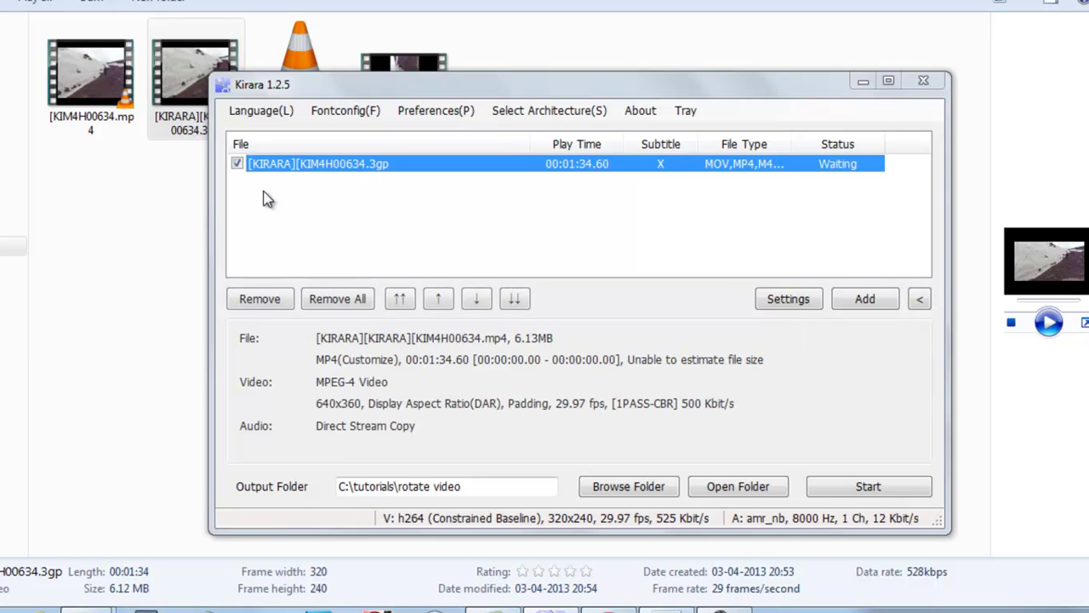
Step: Set the output type to 3GP format and the audio codec to Direct Stream Copy
click(798, 298)
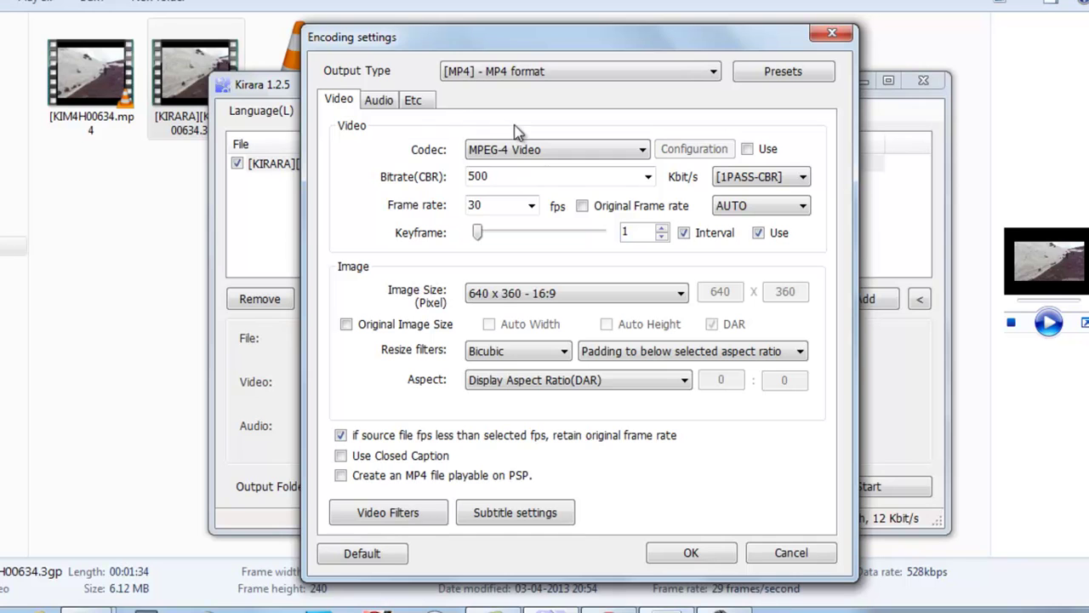
click(516, 151)
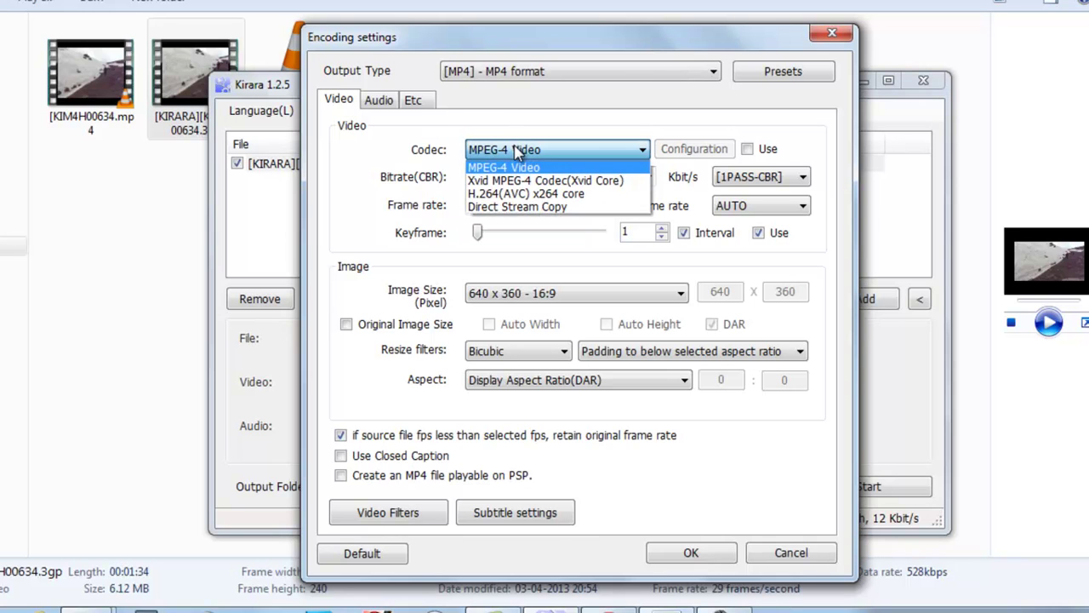
click(514, 194)
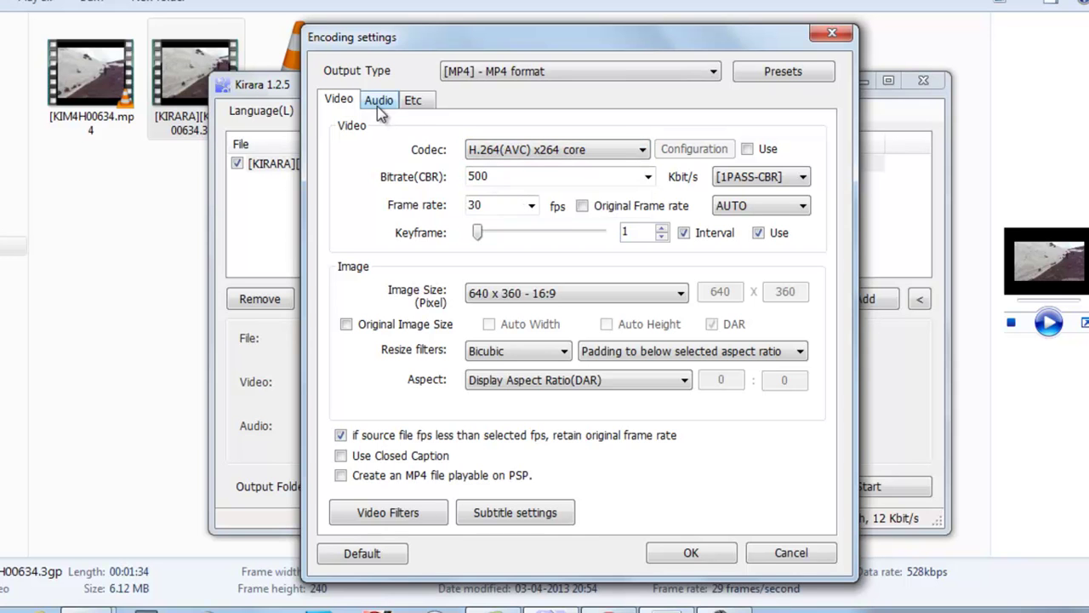
click(472, 73)
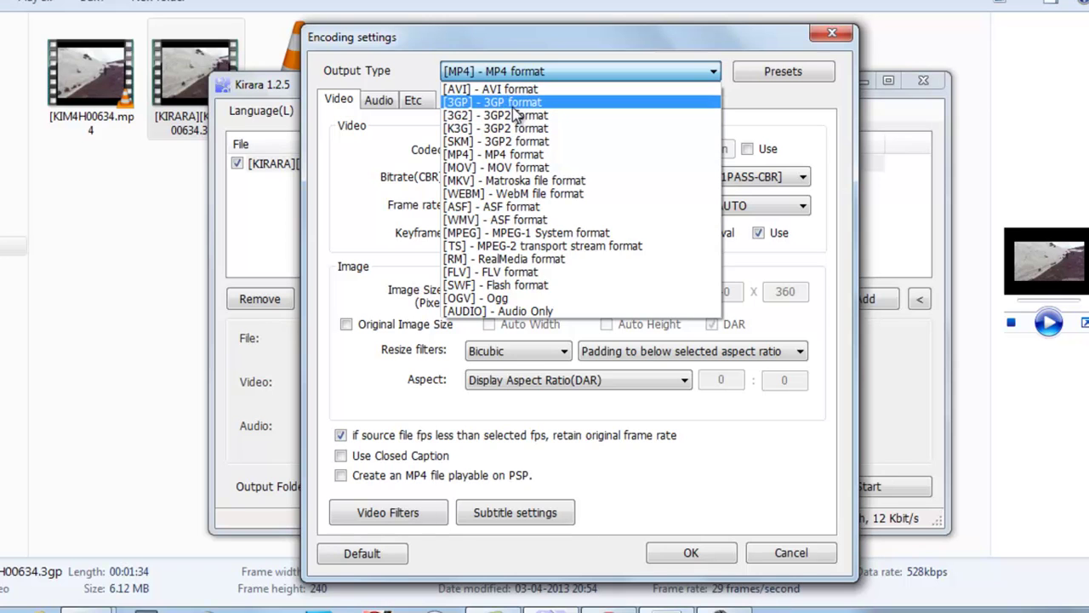
click(515, 104)
click(379, 101)
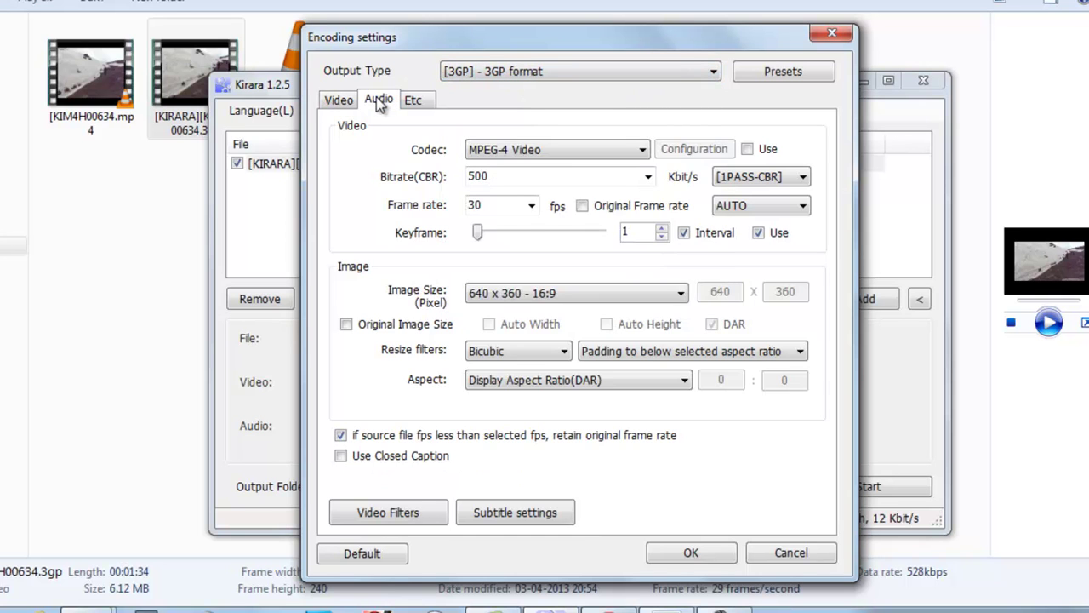
click(644, 157)
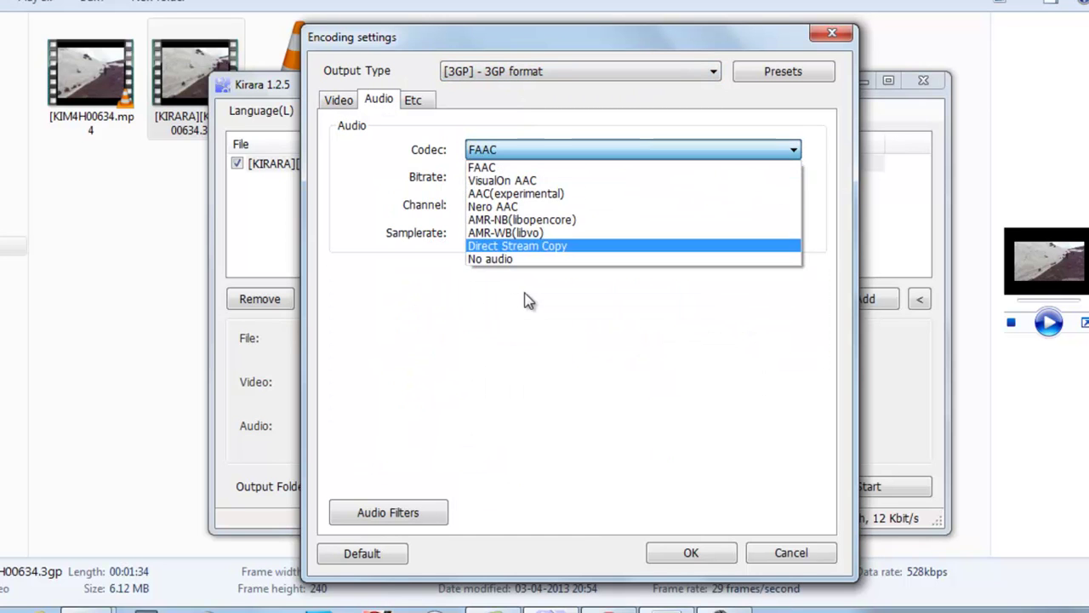
click(555, 247)
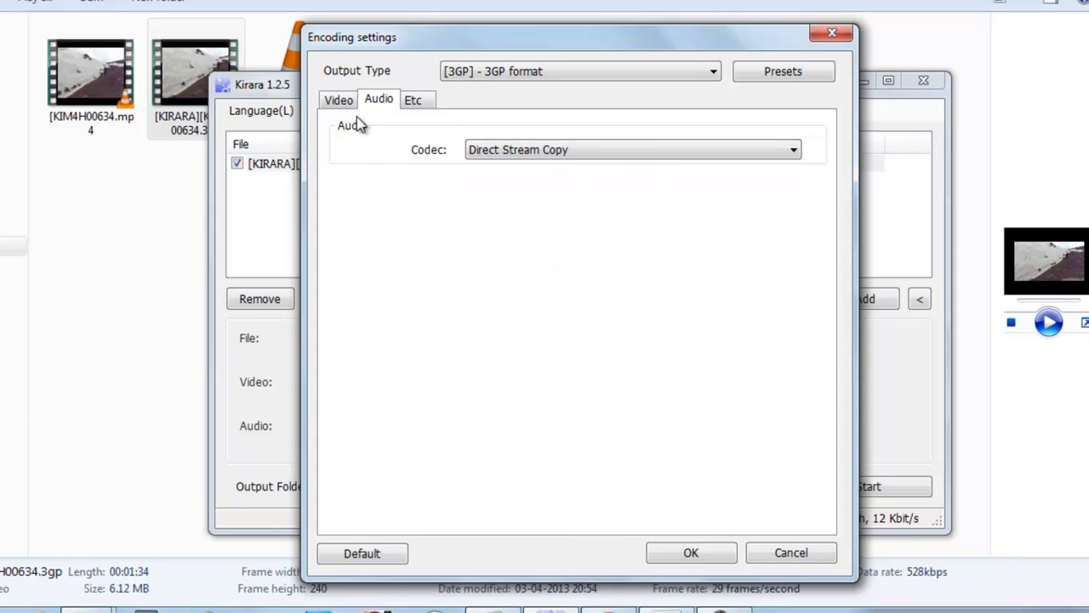
Step: Check the left rotation in the video filters, then apply the encoding settings and start the 3GP conversion
click(339, 101)
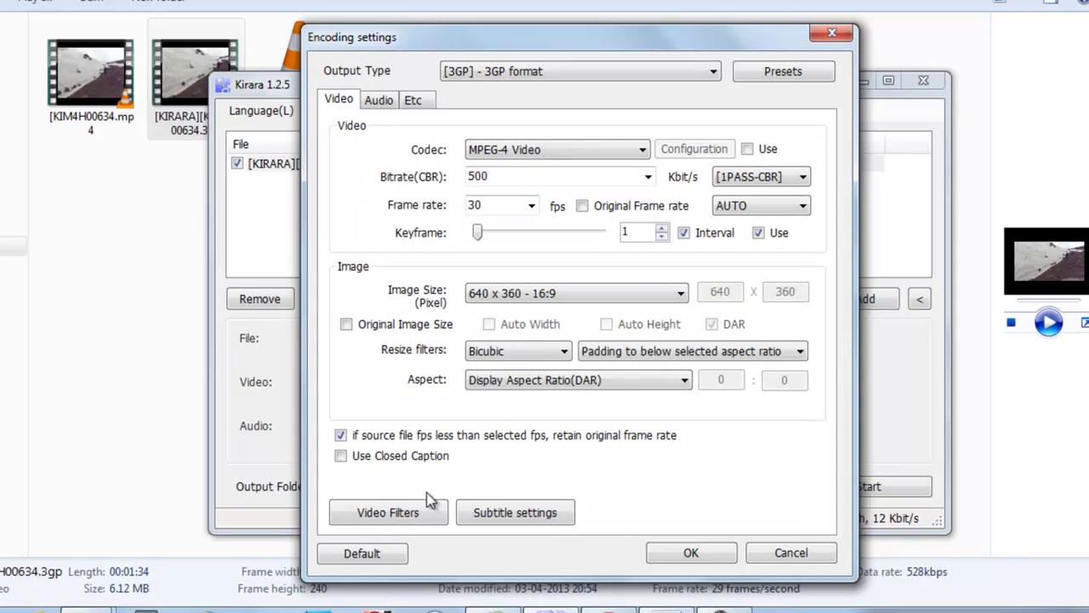
click(414, 511)
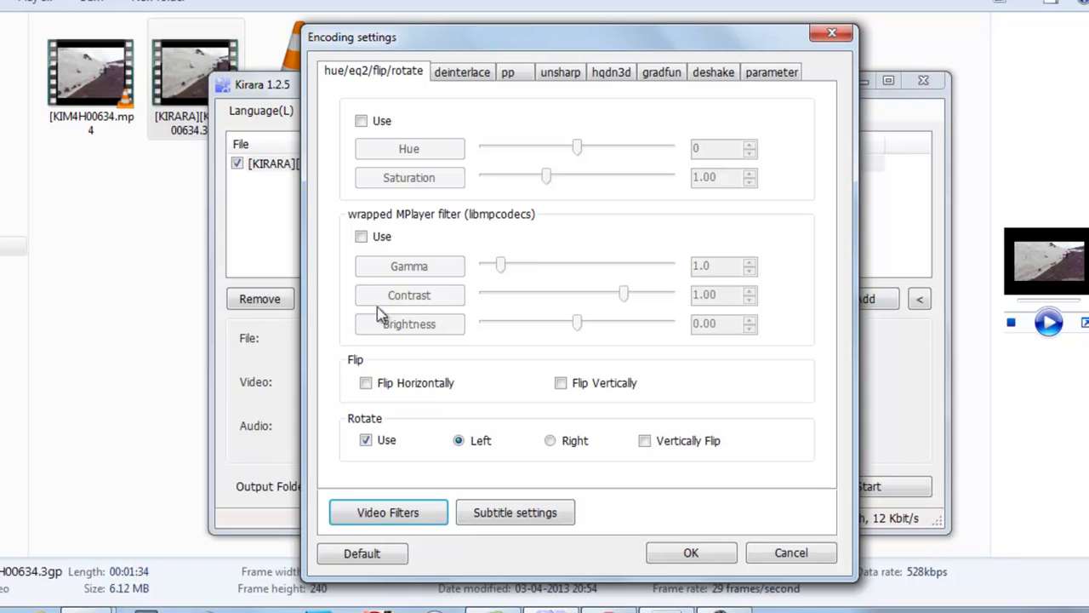
click(693, 551)
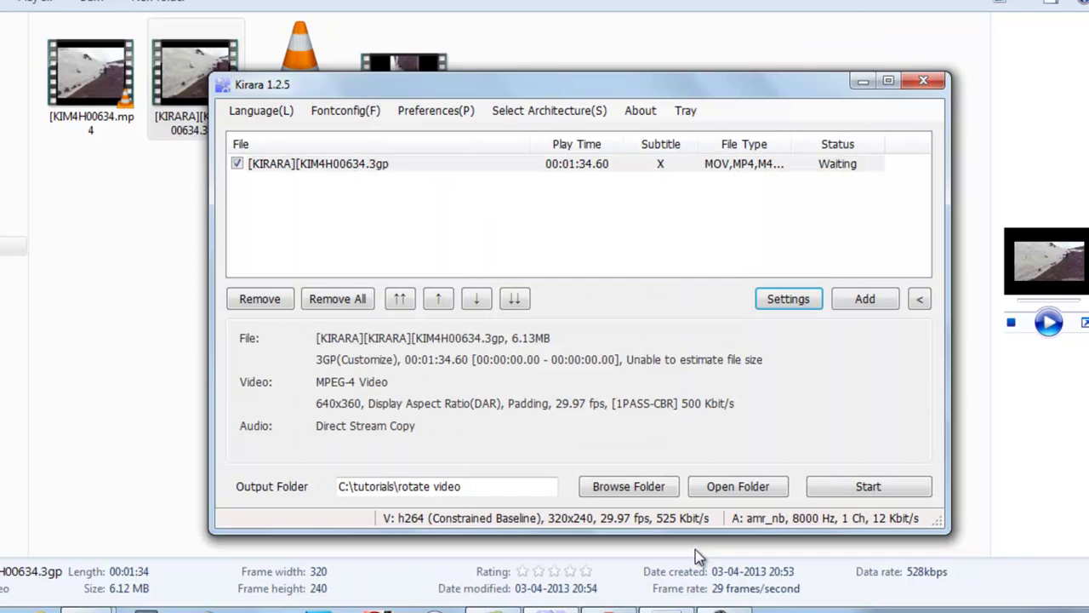
click(857, 488)
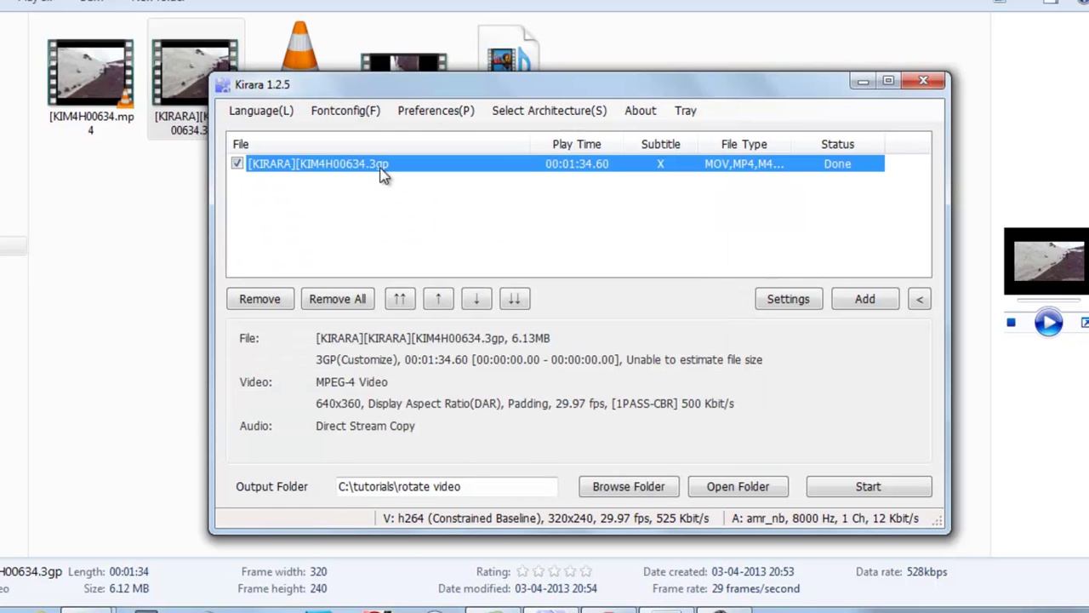
Step: View the converted 3GP in the output folder, then replace the finished list entry with [KIRARA][KIM4H00634.mkv
drag(443, 90, 435, 214)
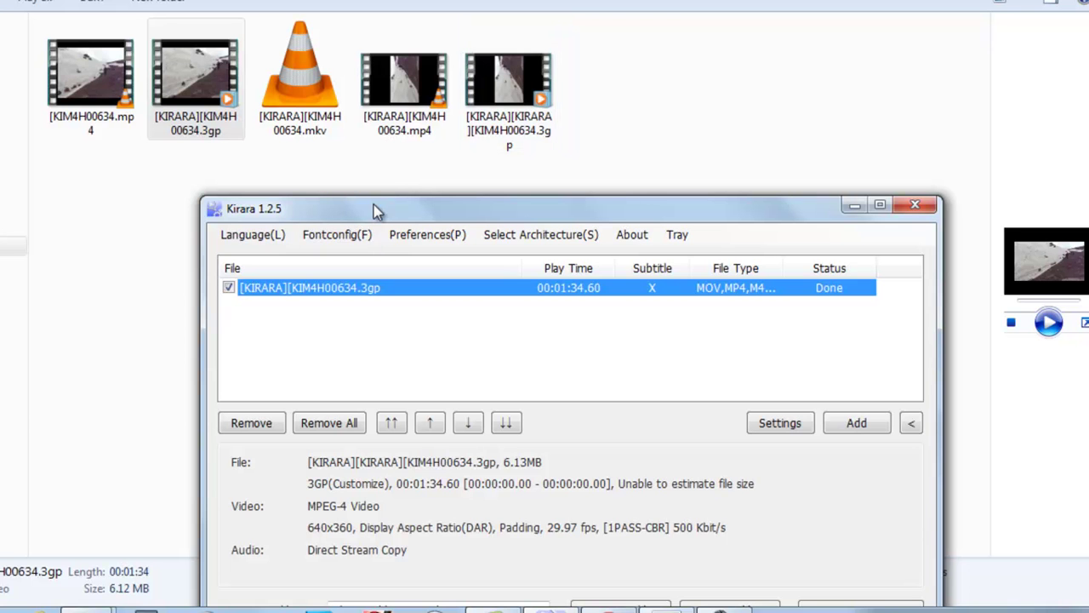
drag(374, 205, 405, 87)
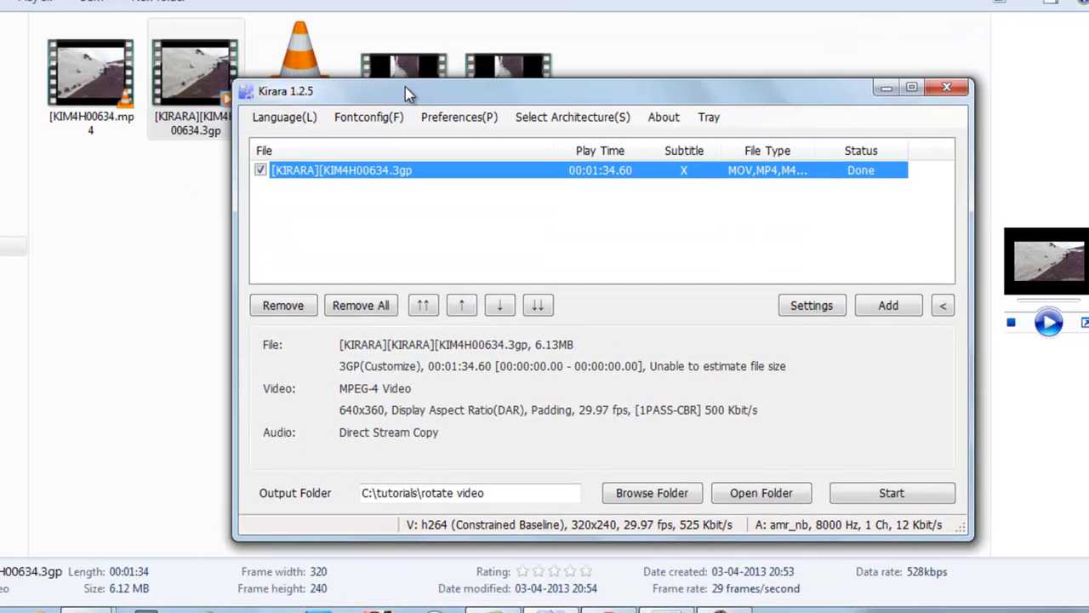
click(280, 308)
drag(328, 59, 328, 197)
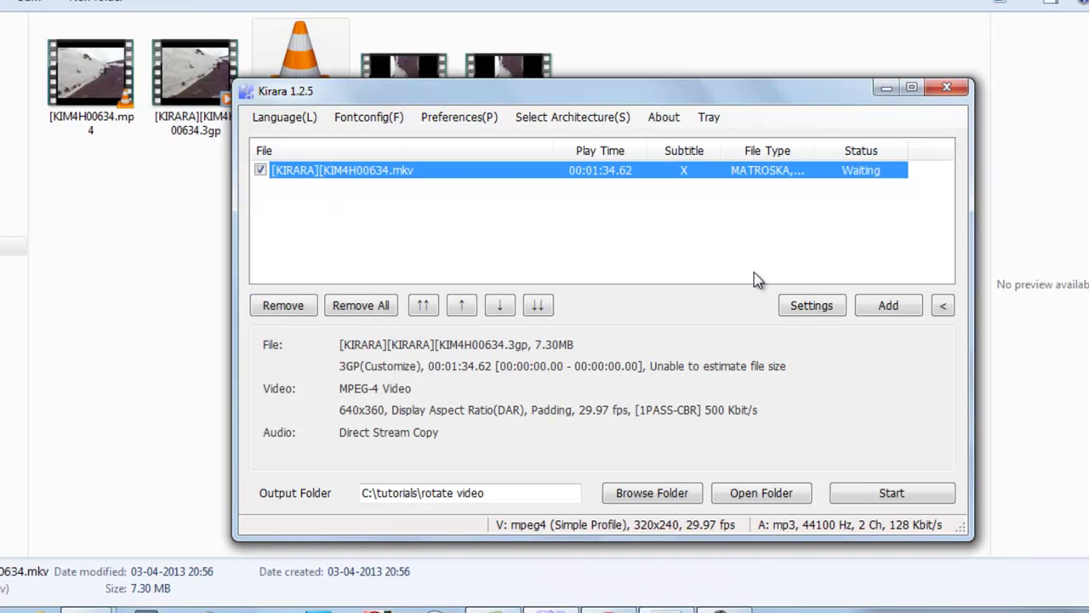
Step: Check the rotation options in the video filters for the MKV file and close the encoding settings
click(790, 312)
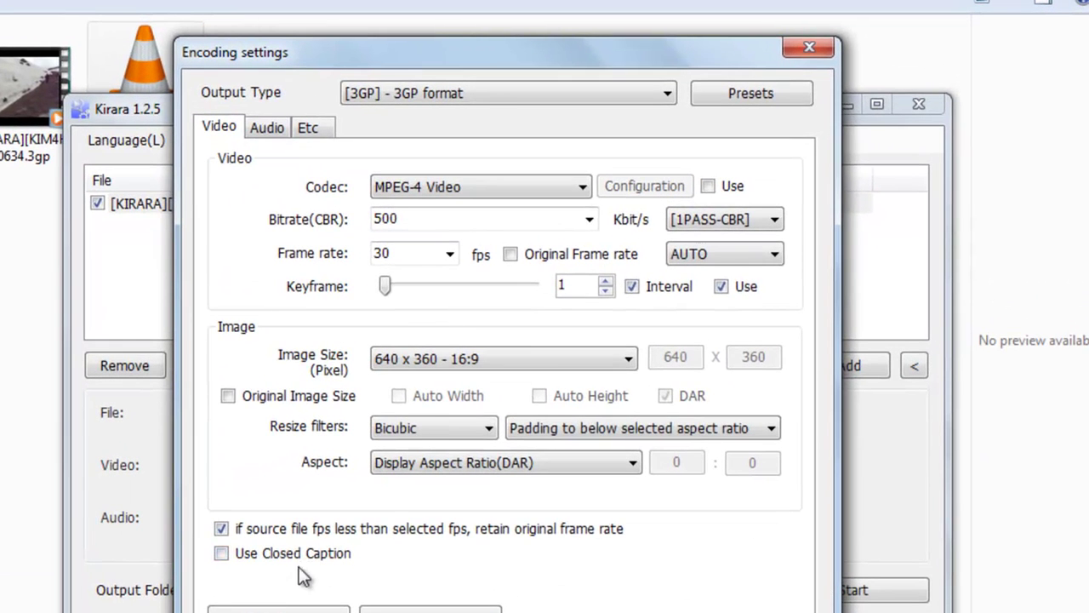
click(279, 608)
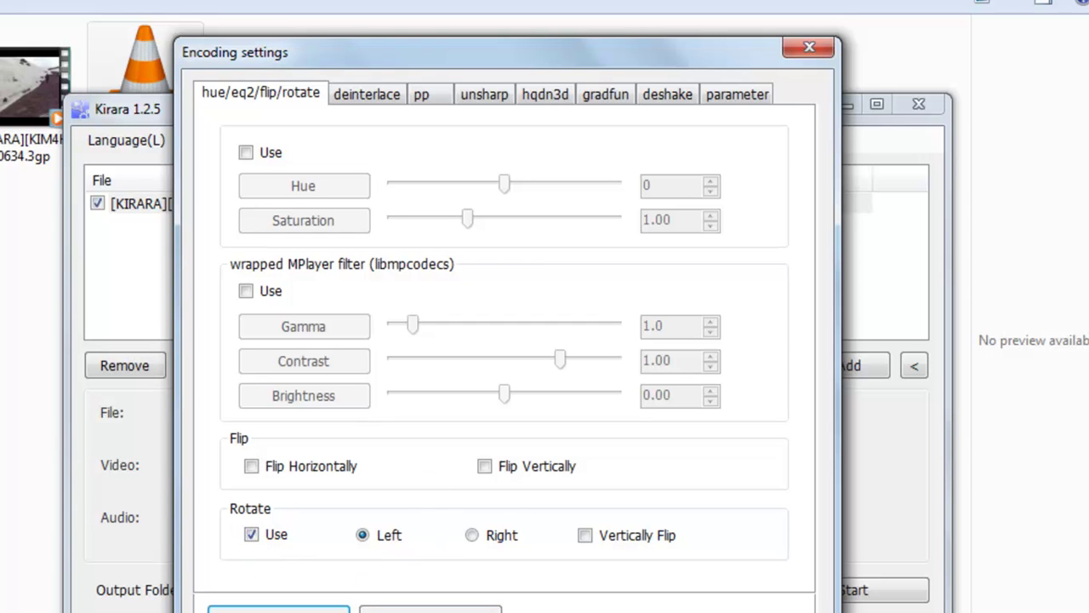
click(278, 608)
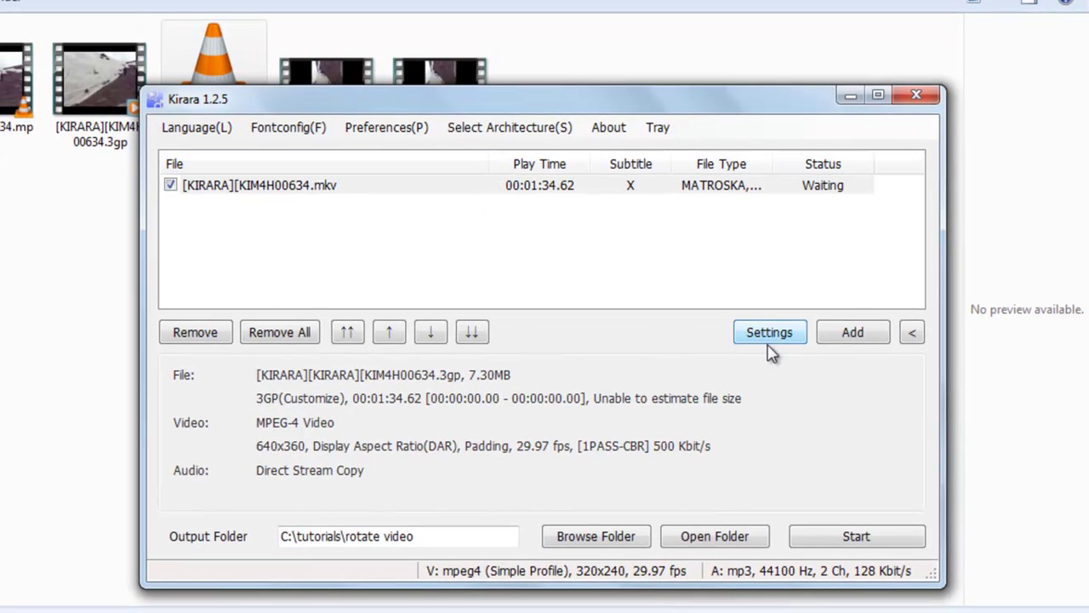
Step: Set the output type to MKV (Matroska file format) and the audio codec to Direct Stream Copy, then apply the encoding settings
click(768, 342)
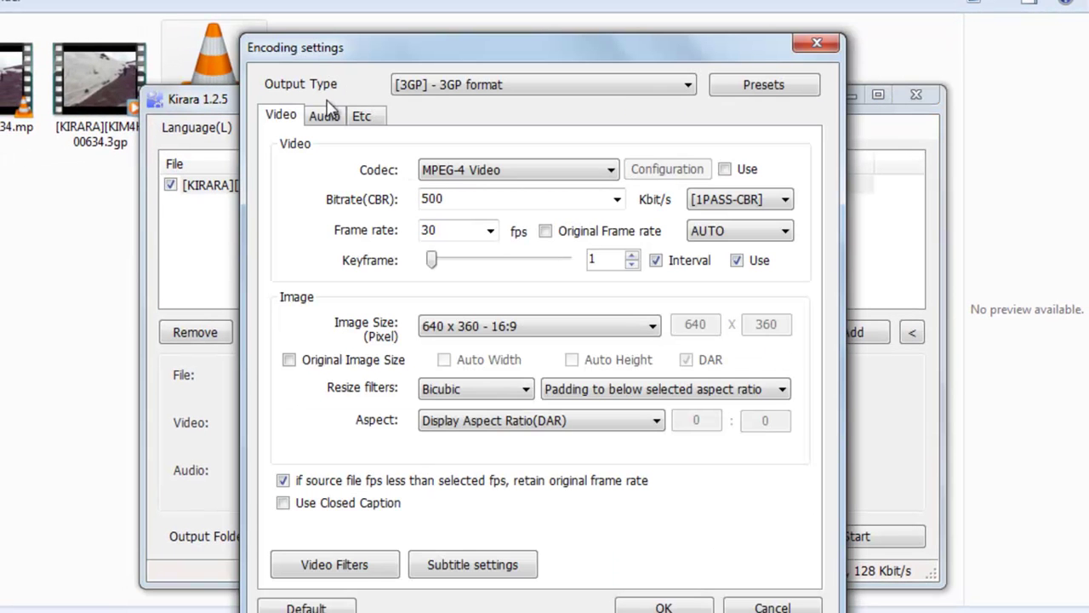
click(428, 91)
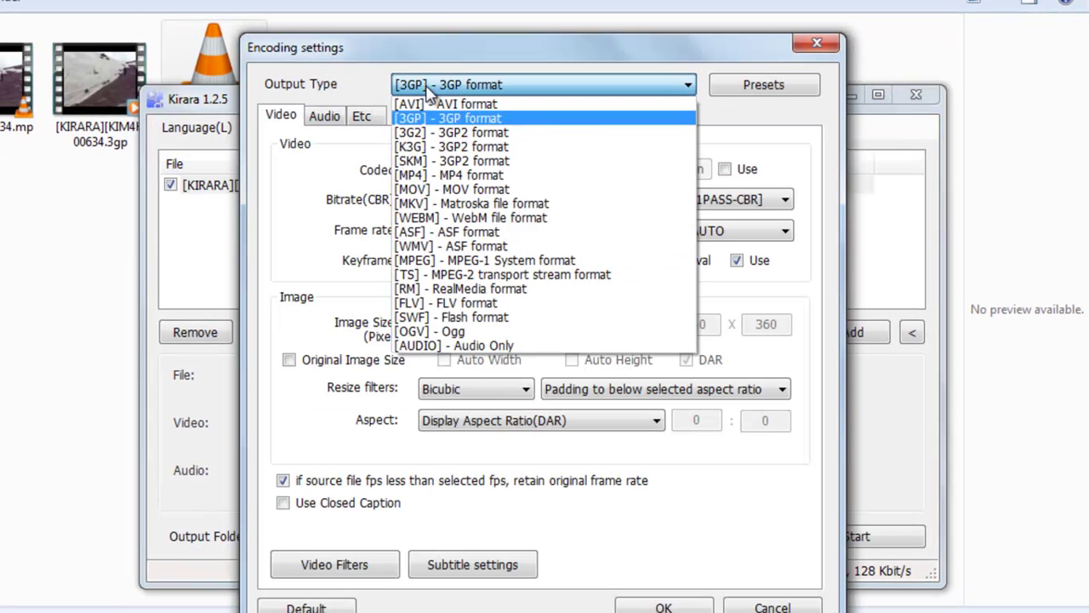
click(473, 202)
click(331, 120)
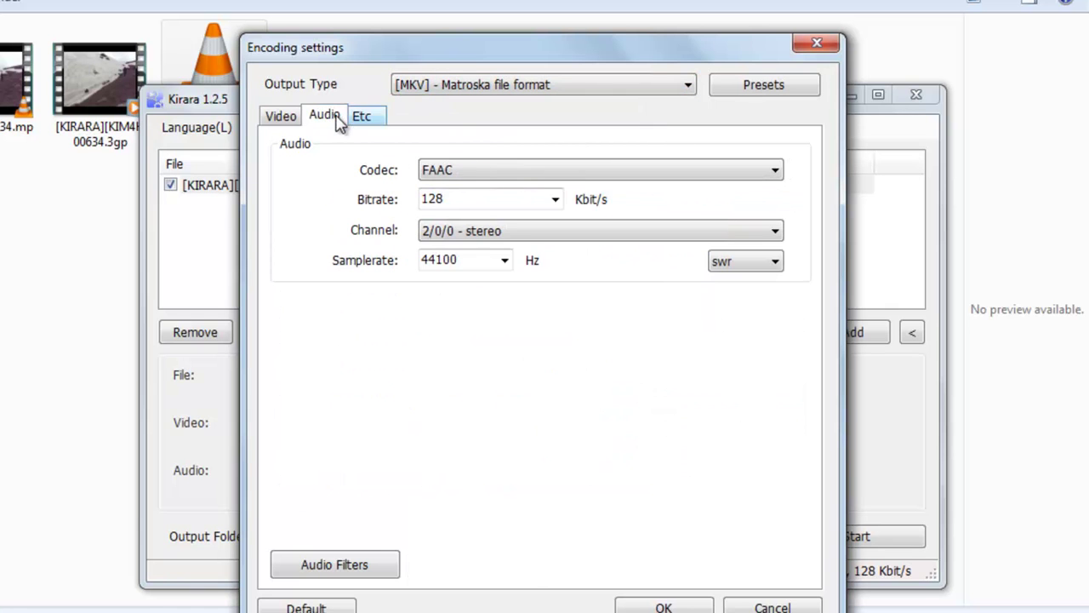
click(511, 175)
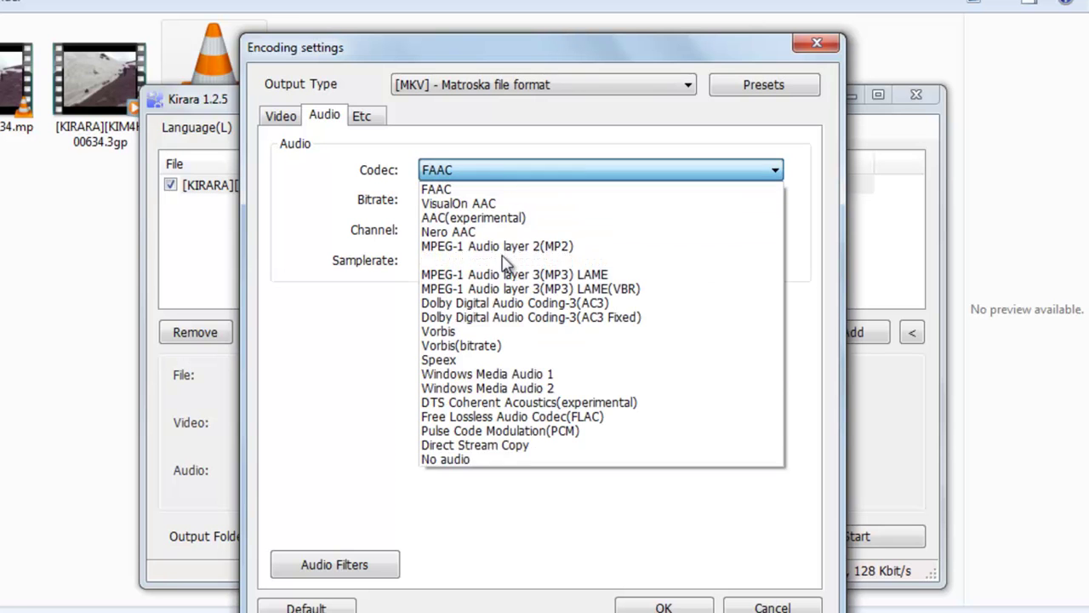
click(499, 448)
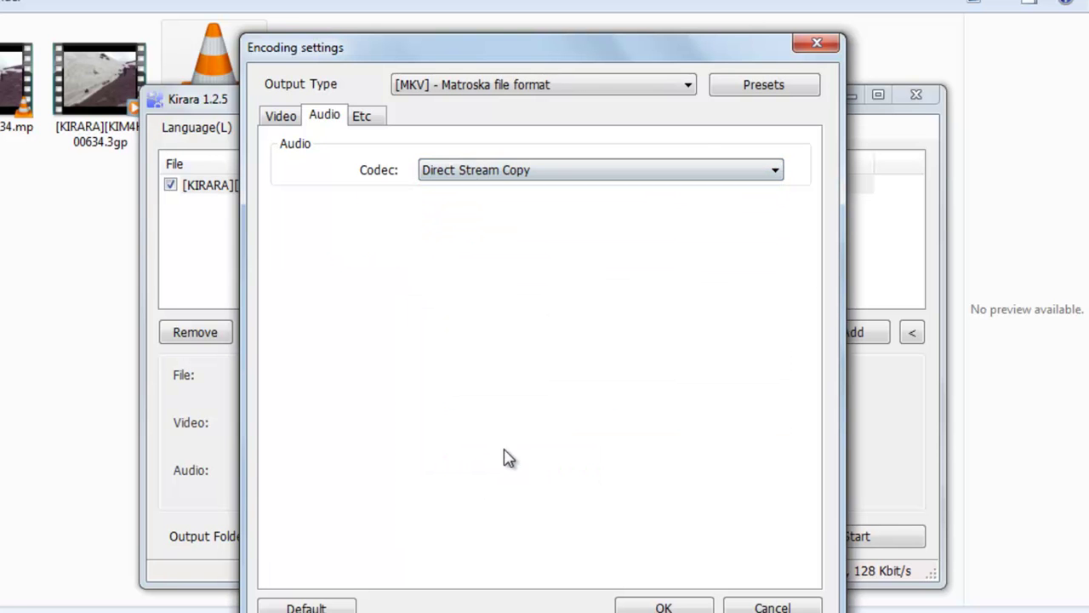
click(631, 606)
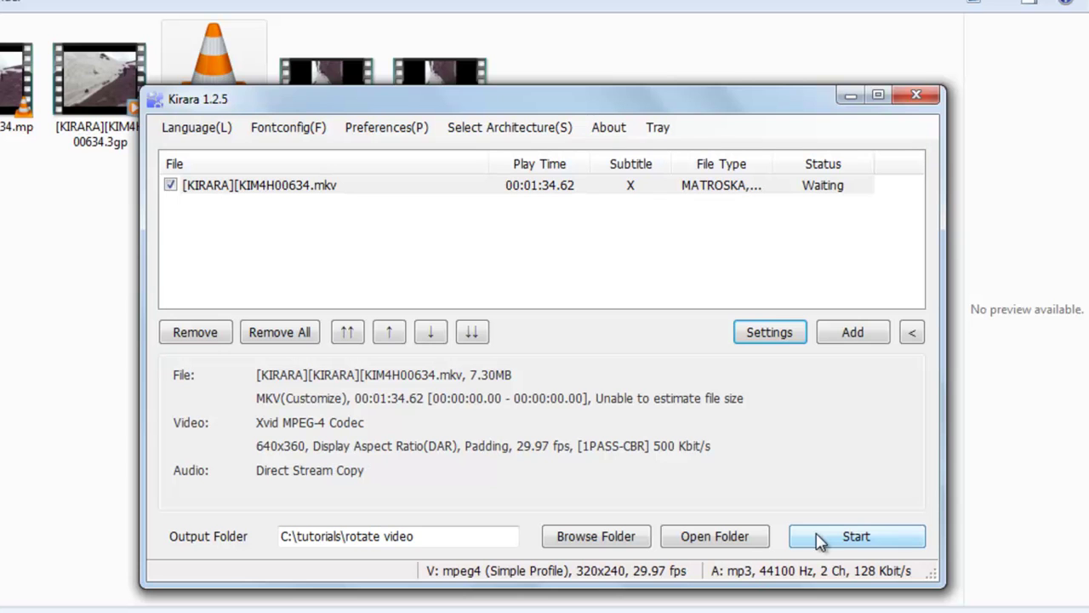
Step: Run the conversion of [KIRARA][KIM4H00634.mkv, then close Kirara once it is done to return to the rotate video folder
click(855, 536)
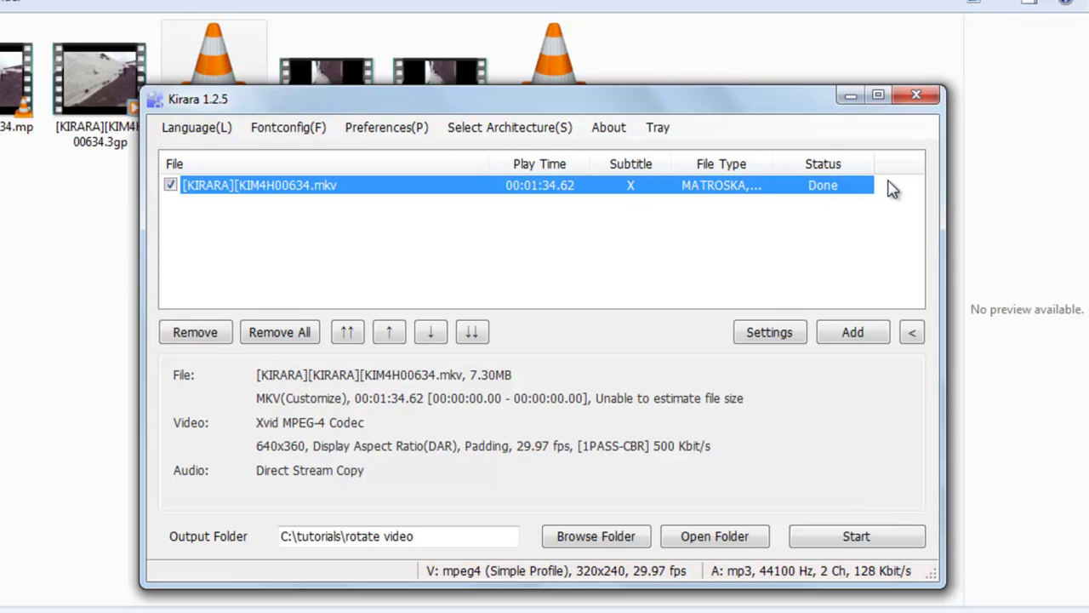
click(904, 98)
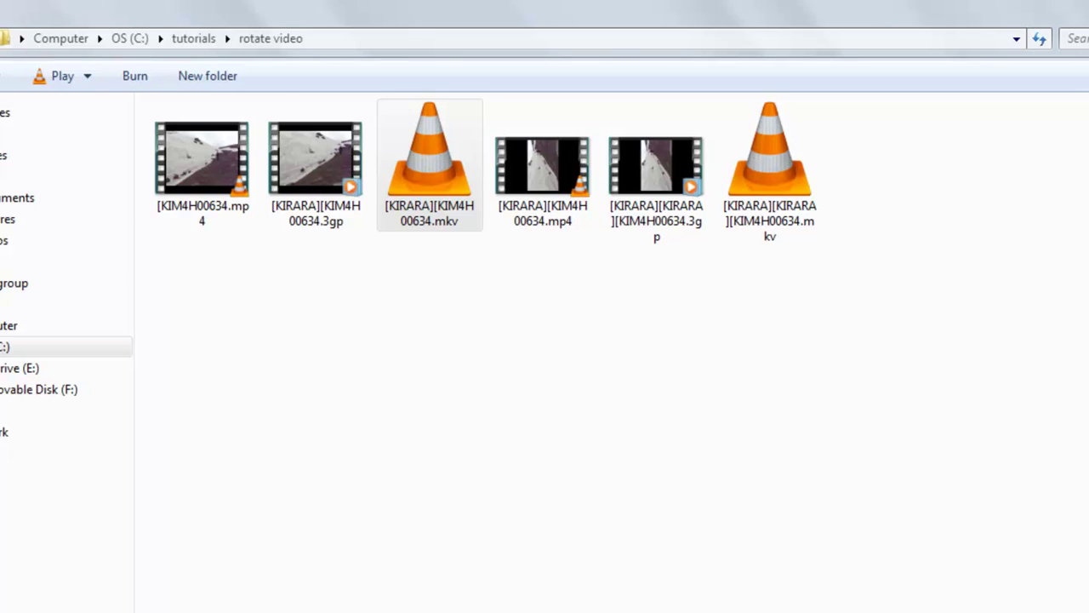
click(855, 491)
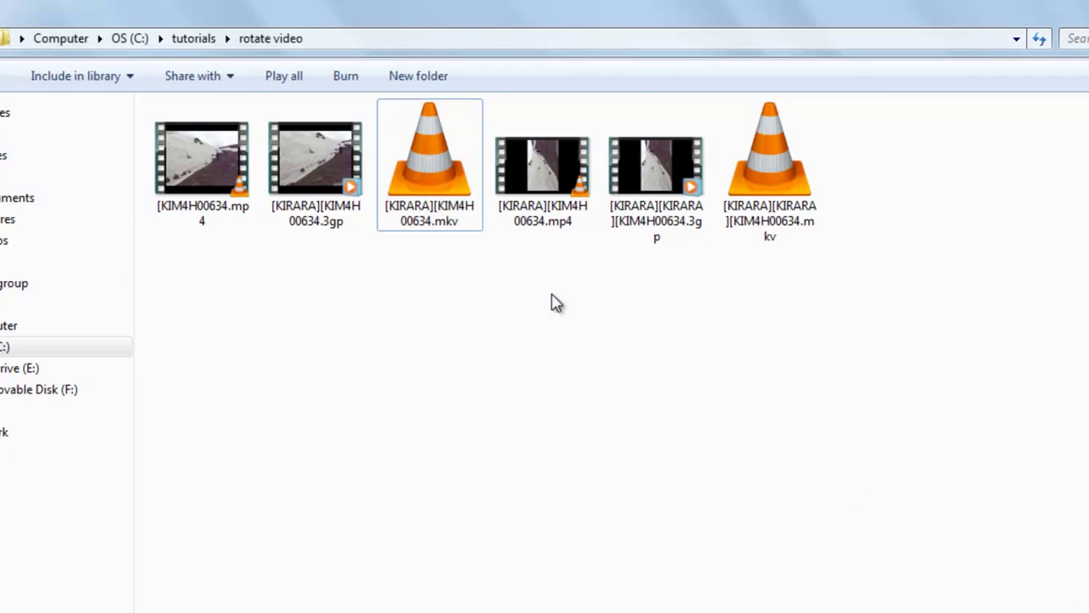
Step: Play the rotated MP4, 3GP and MKV files in VLC media player to check their orientation, then close the player
double_click(562, 208)
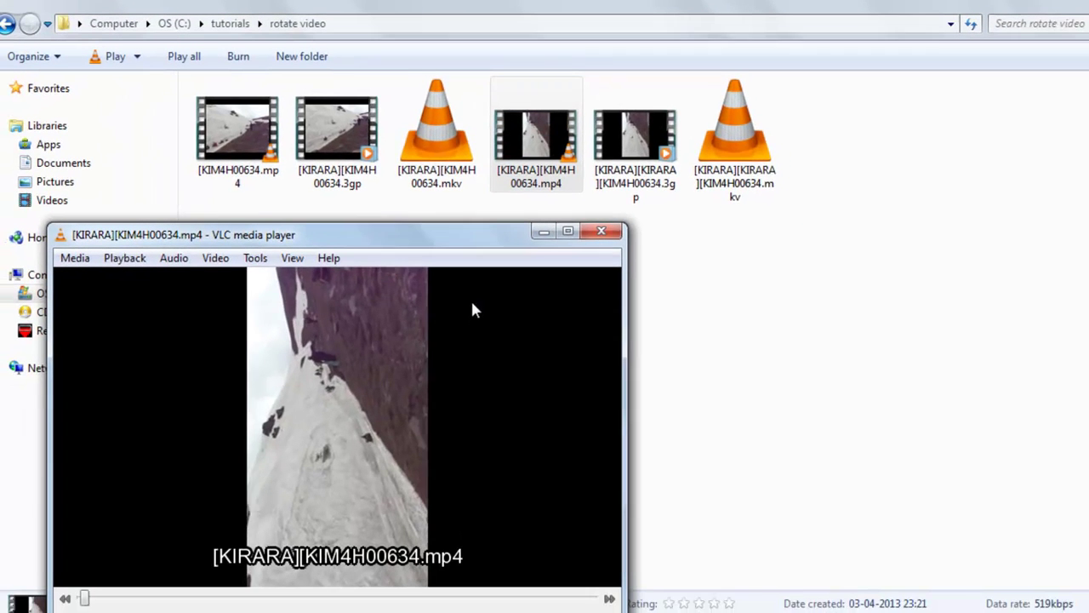
drag(671, 123, 453, 410)
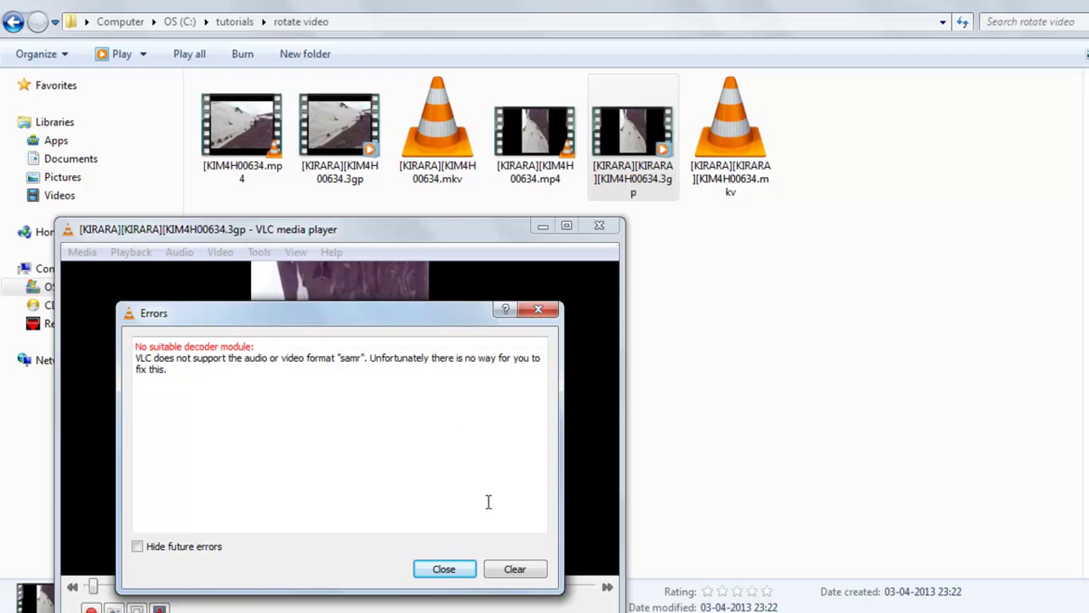
click(444, 568)
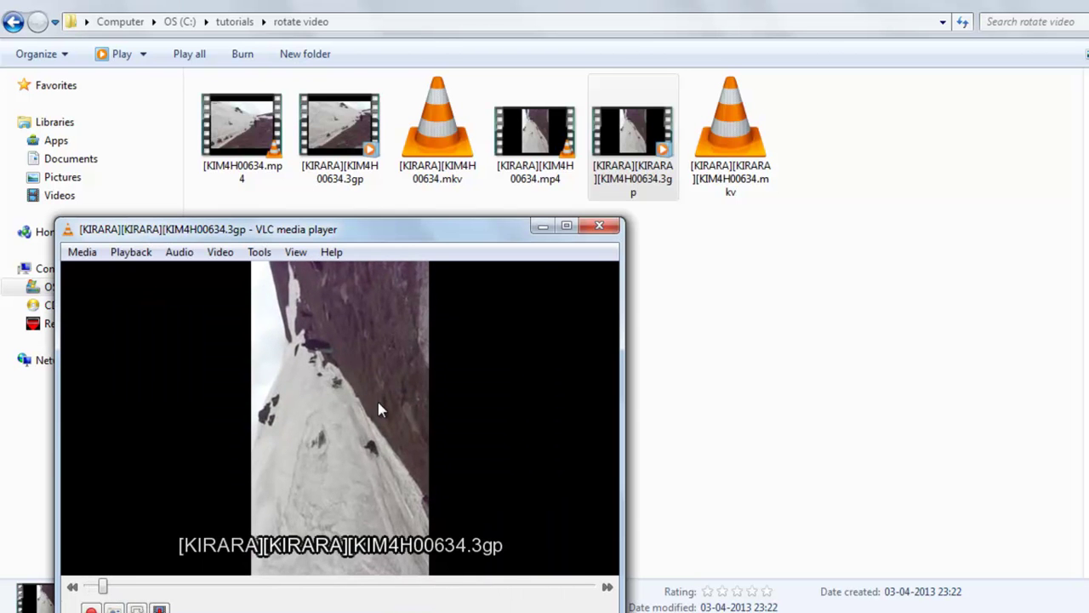
drag(730, 132, 574, 285)
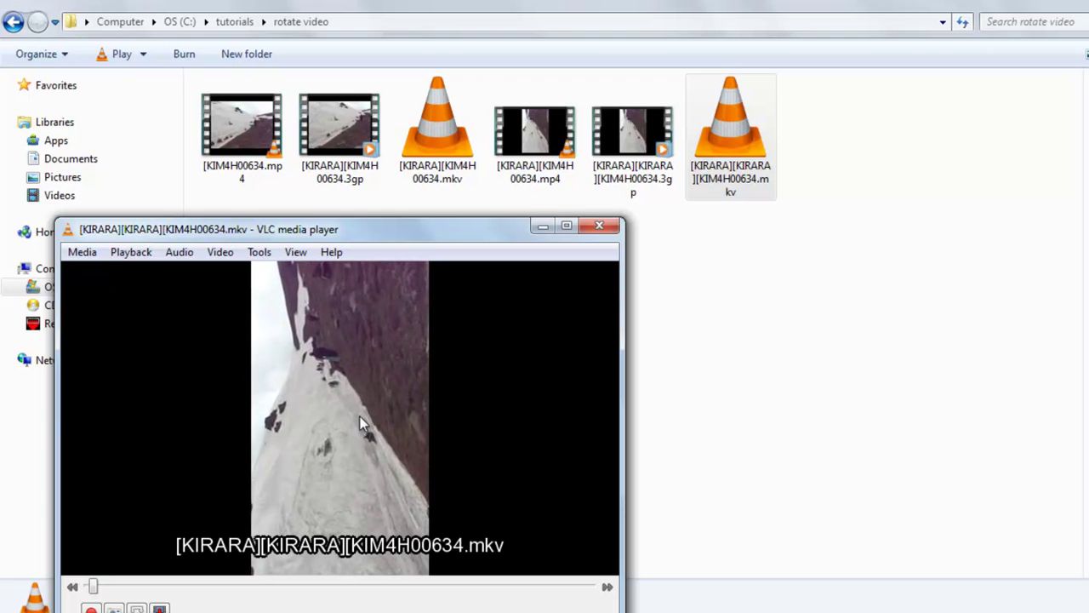
click(602, 225)
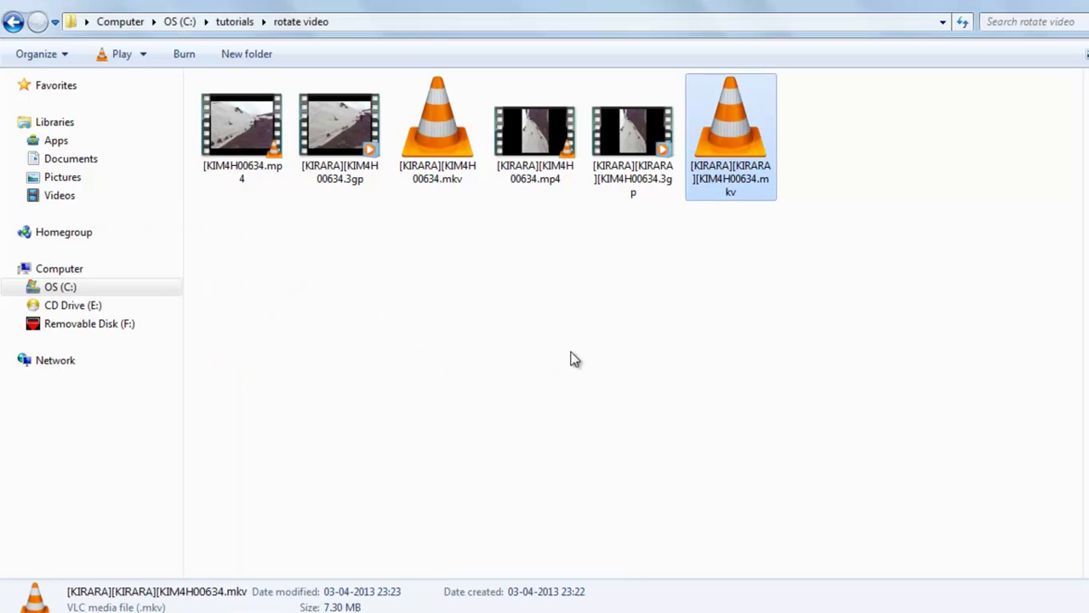